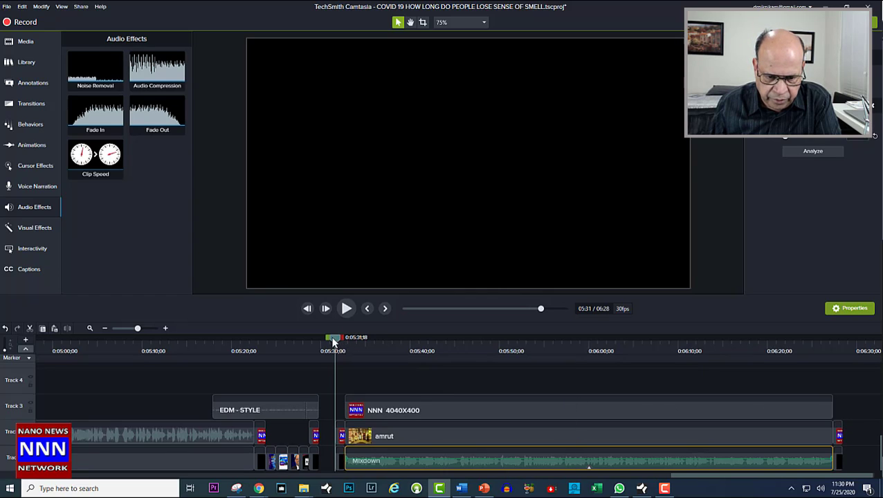
Select the timeline range from about 5:31 to the project end at 6:28
left_click_drag(333, 341, 422, 342)
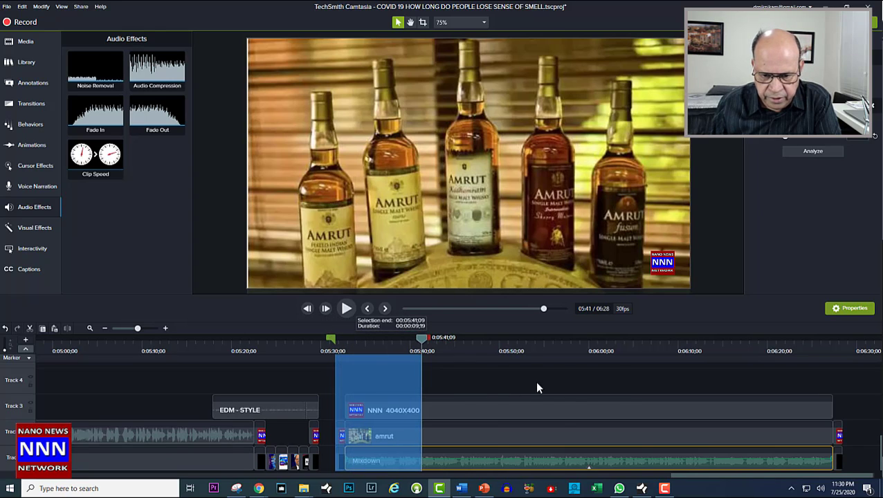
left_click_drag(537, 388, 852, 383)
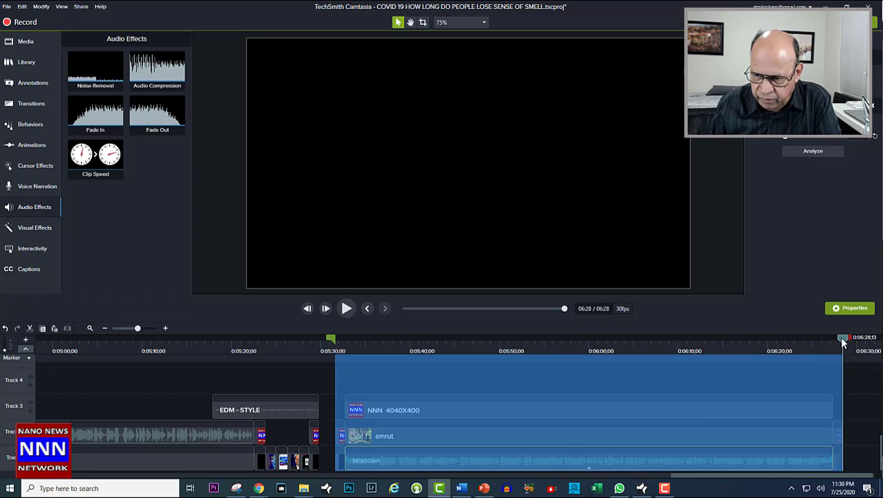
Choose Share > Produce Selection As to open the Production Wizard with the MP4-only (up to 1080p) preset
left_click(81, 7)
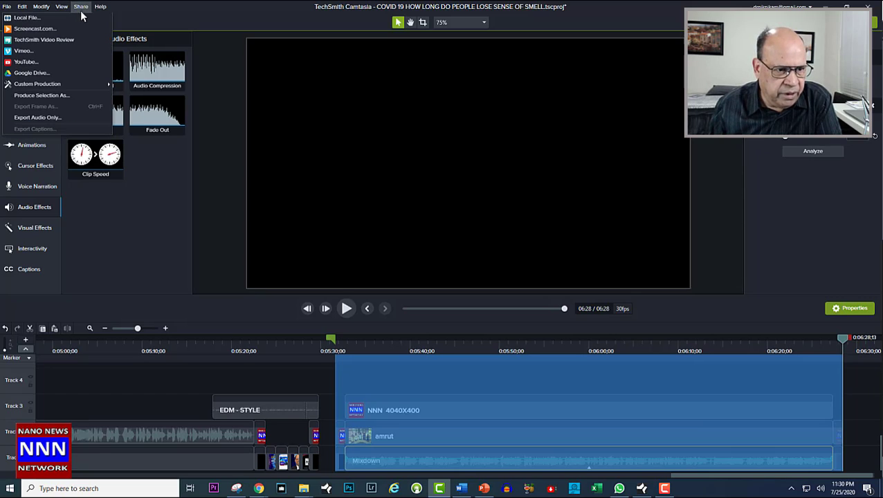
left_click(72, 95)
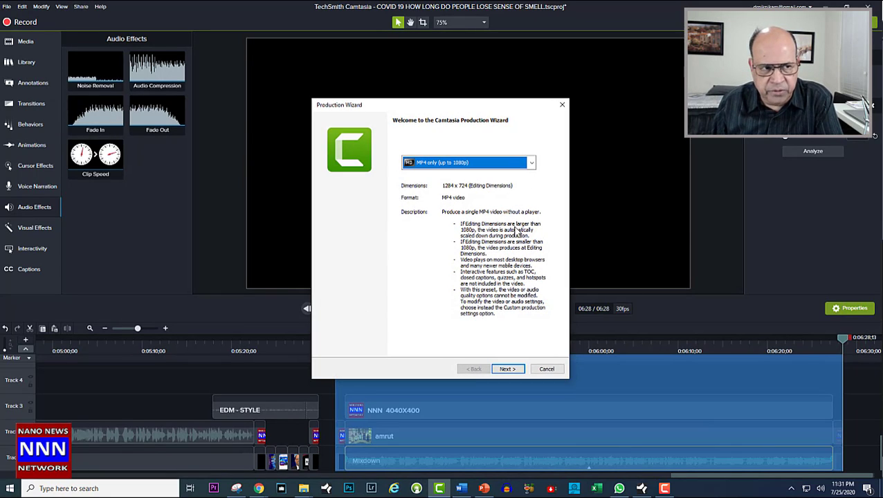
Name the production 'MP4 for the selected segment', turn off sub-folders, and start rendering
left_click(506, 370)
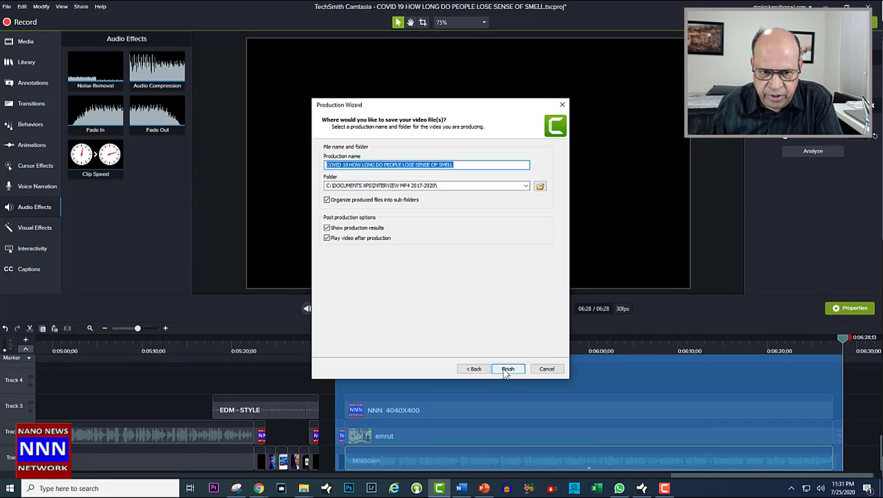
left_click(331, 200)
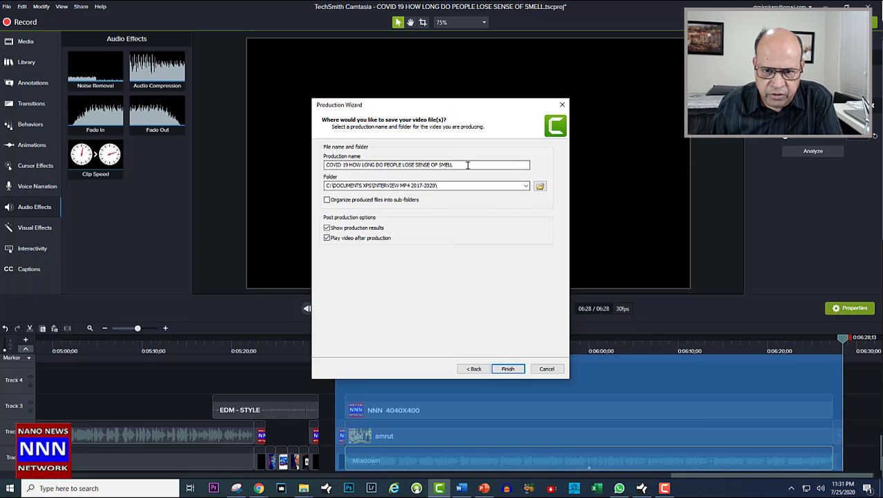
left_click_drag(468, 165, 325, 166)
key("BackSpace")
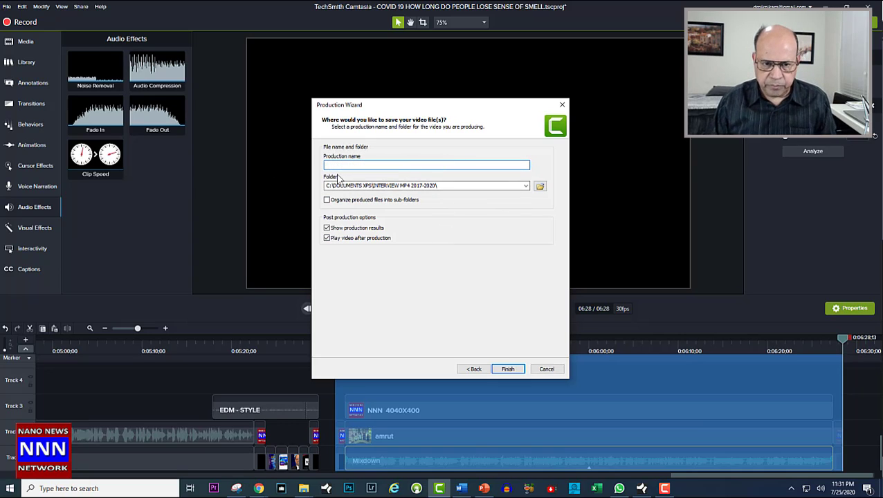
type("MP4 for the se")
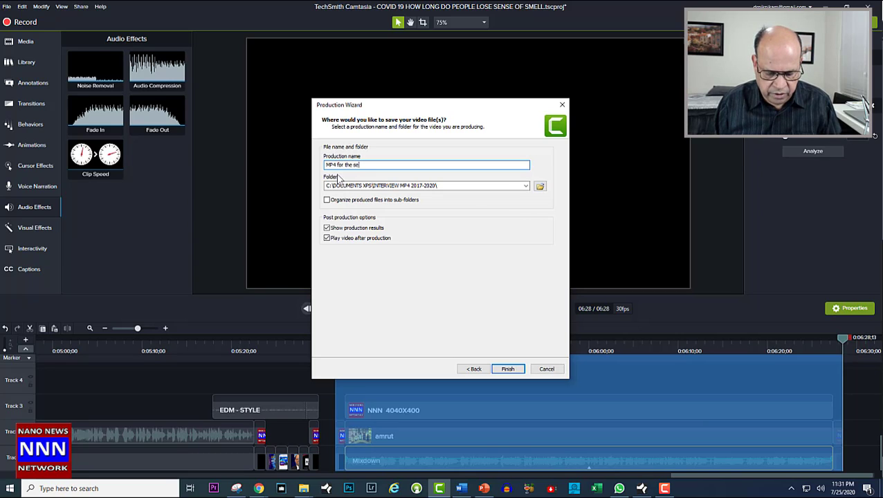
type("lctedsegment")
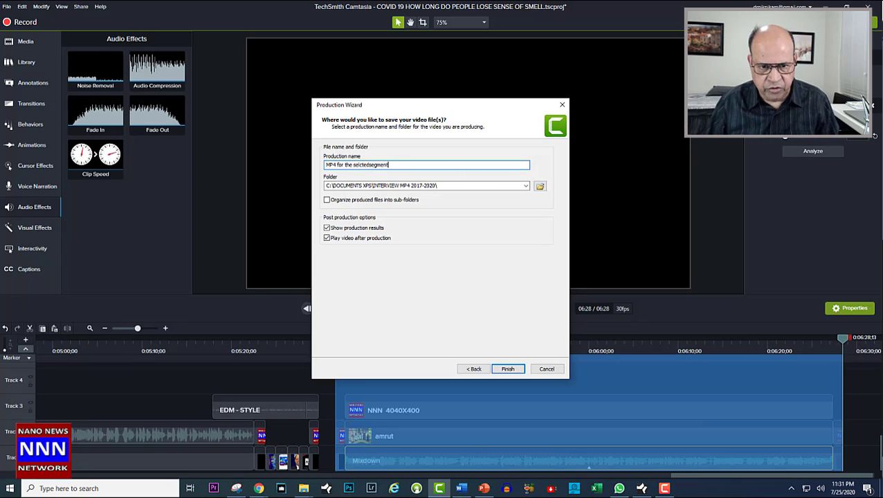
left_click(369, 164)
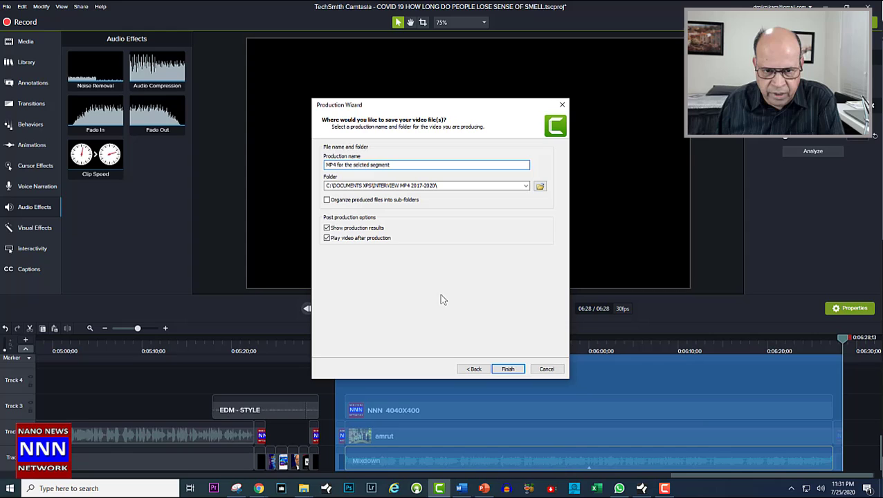
left_click(507, 370)
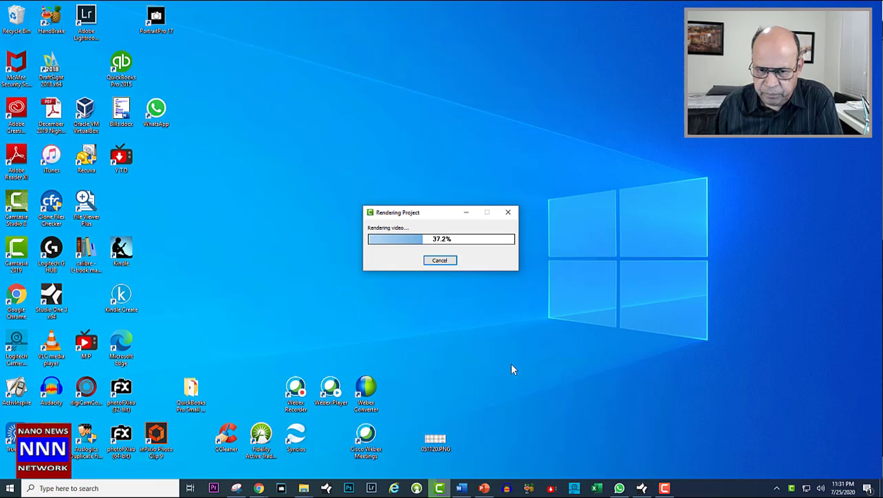
Maximize File Explorer and browse to OS (C:) > DOCUMENTS XPS > INTERVIEW MP4 2017-2020
left_click(303, 489)
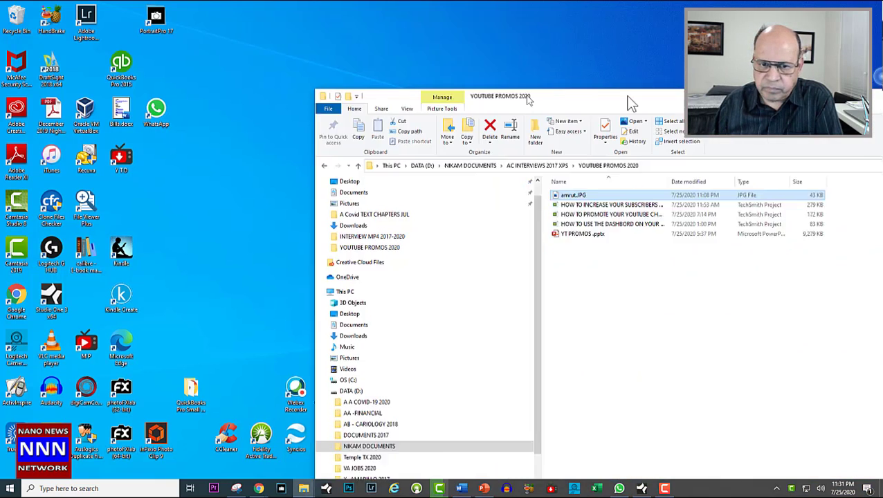
left_click_drag(630, 102, 521, 63)
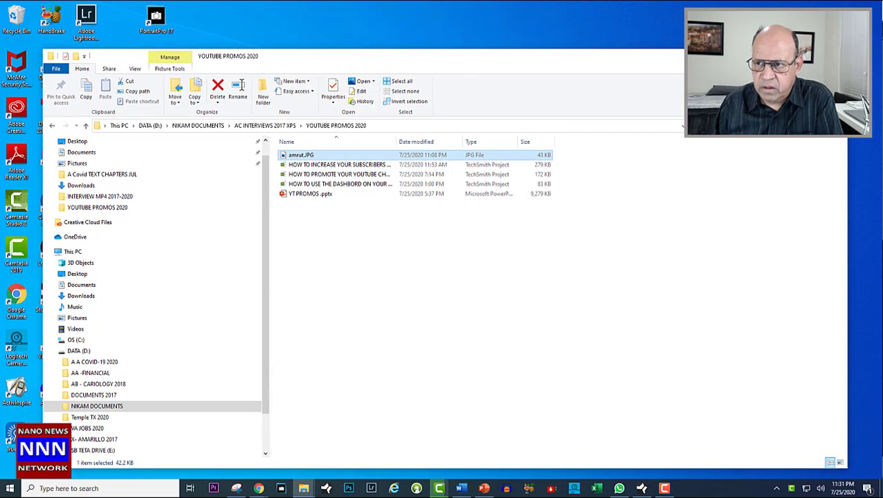
left_click(816, 55)
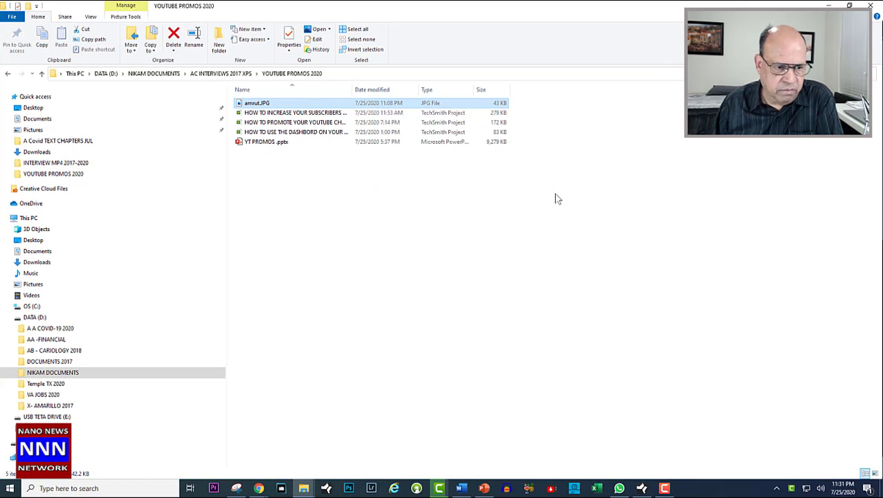
left_click(35, 307)
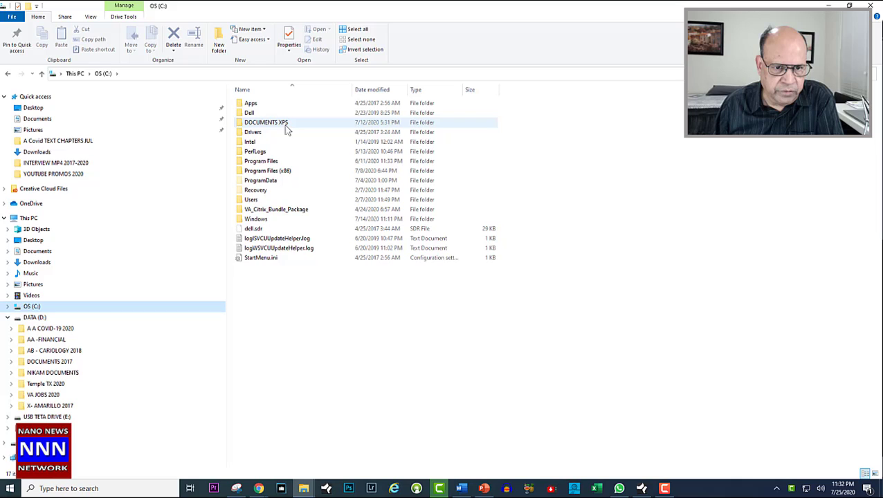
left_click(288, 124)
double_click(287, 125)
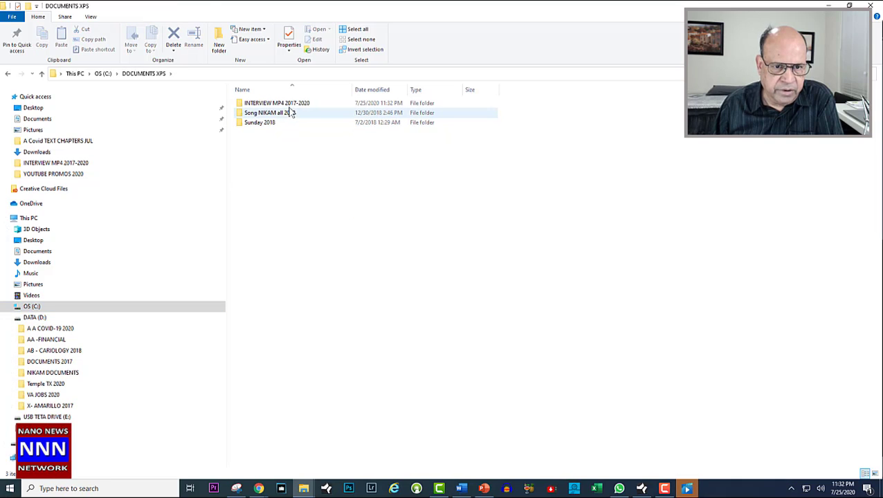
double_click(288, 106)
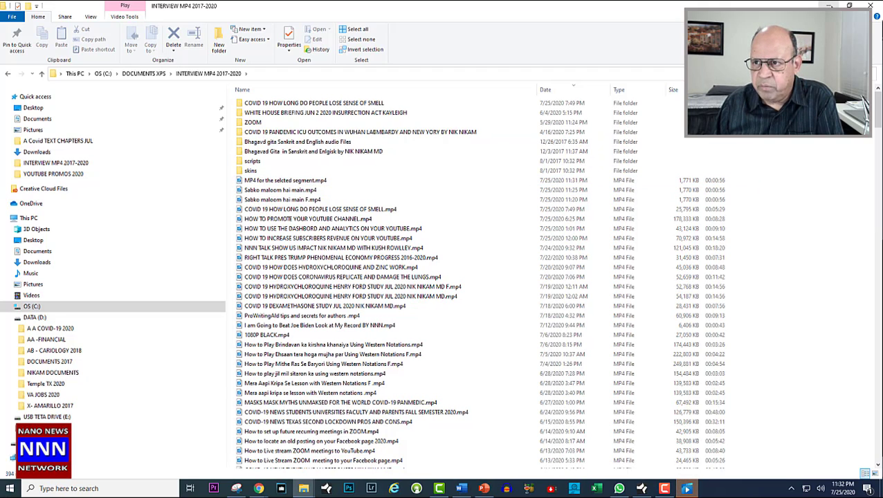
Back in Camtasia, close the finished video's player and the Production Results summary
left_click(828, 6)
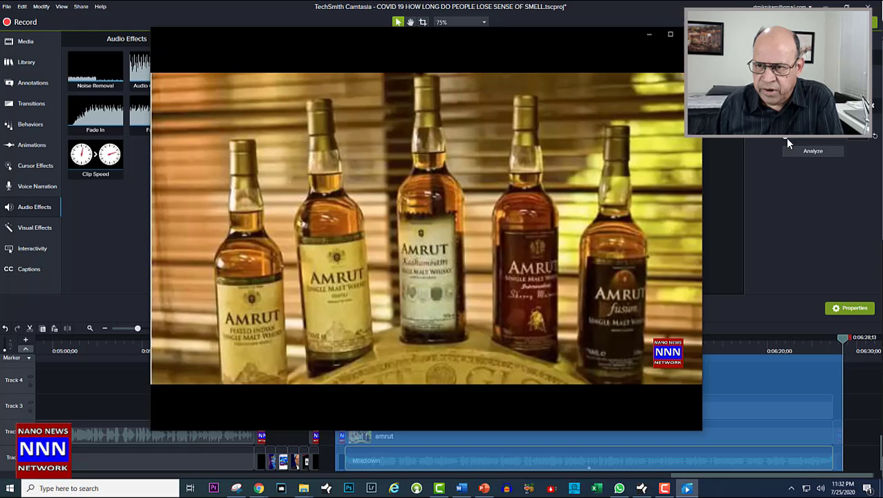
left_click(682, 34)
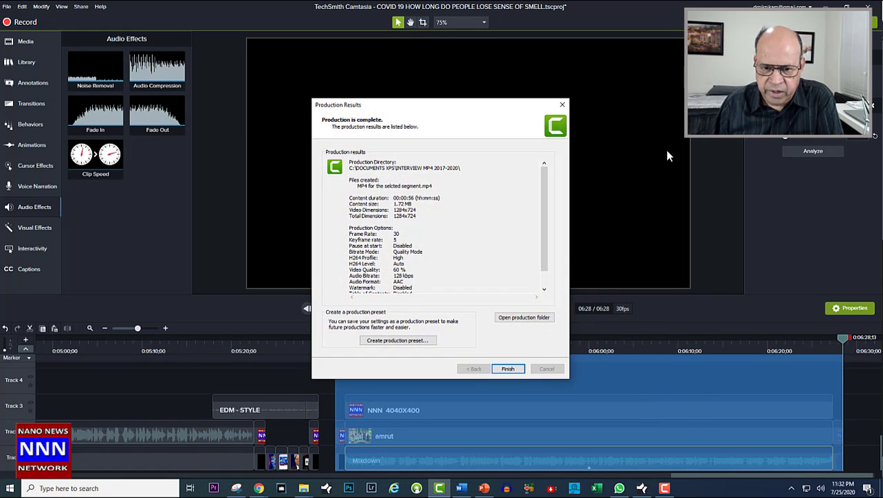
left_click(508, 370)
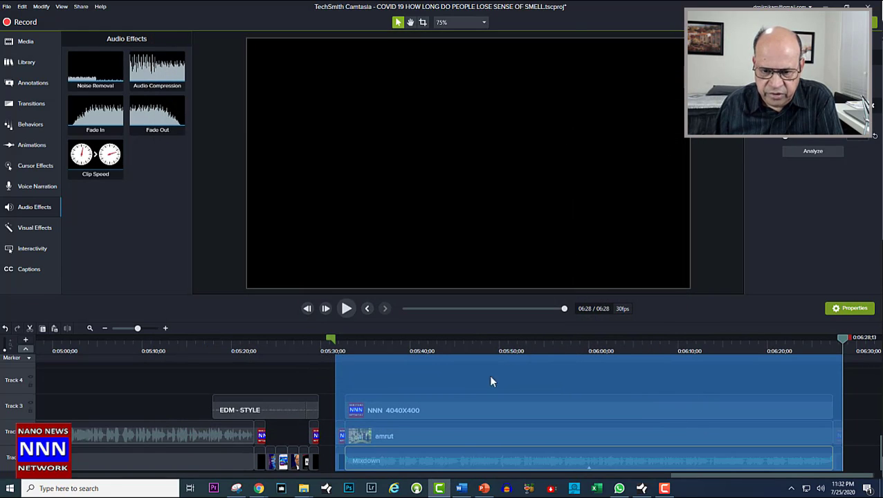
Play the selected stretch from about 5:32 to 6:28, then clear to the desktop with Win+D
left_click(337, 342)
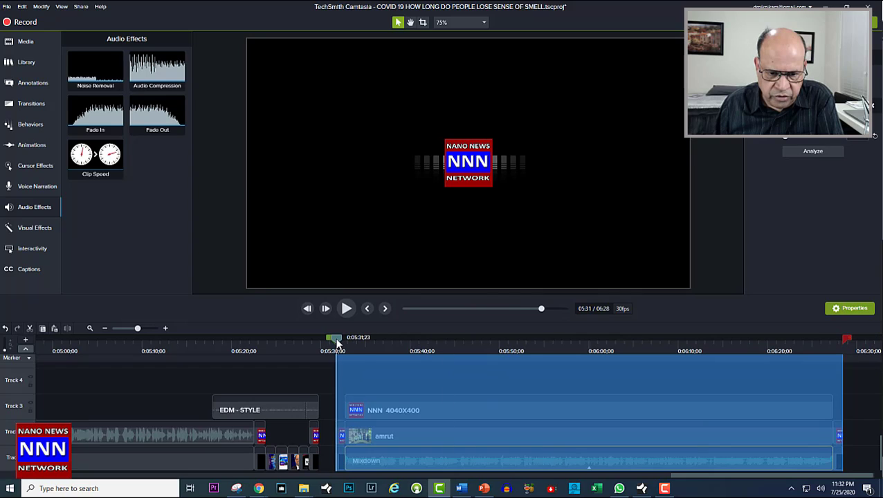
left_click_drag(336, 342, 844, 397)
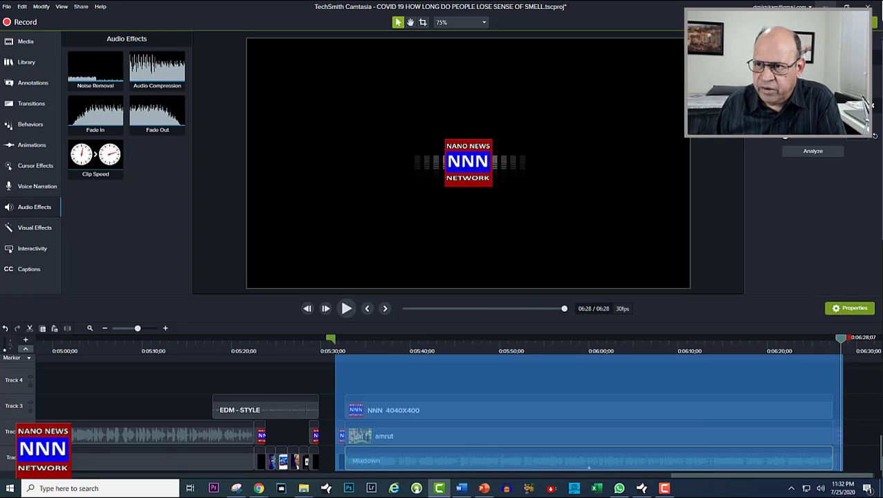
key("super+d")
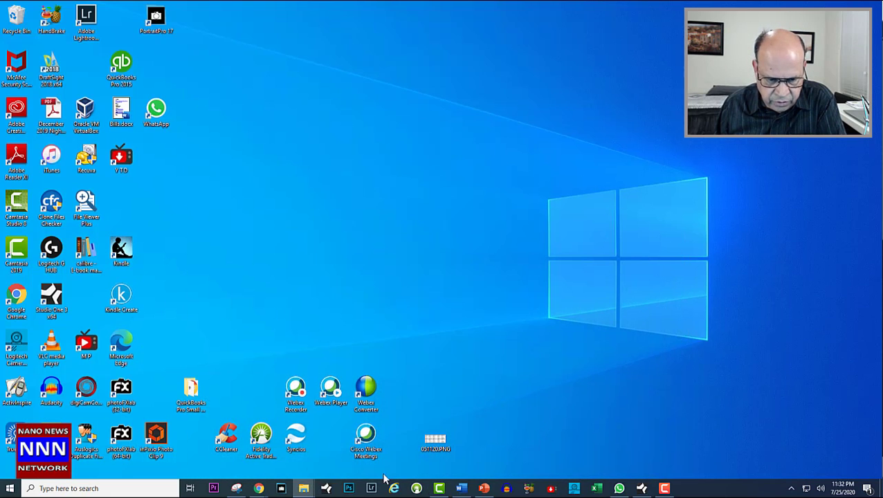
Play the new 56-second MP4 from the INTERVIEW MP4 2017-2020 folder, then close the player
left_click(305, 489)
left_click(253, 446)
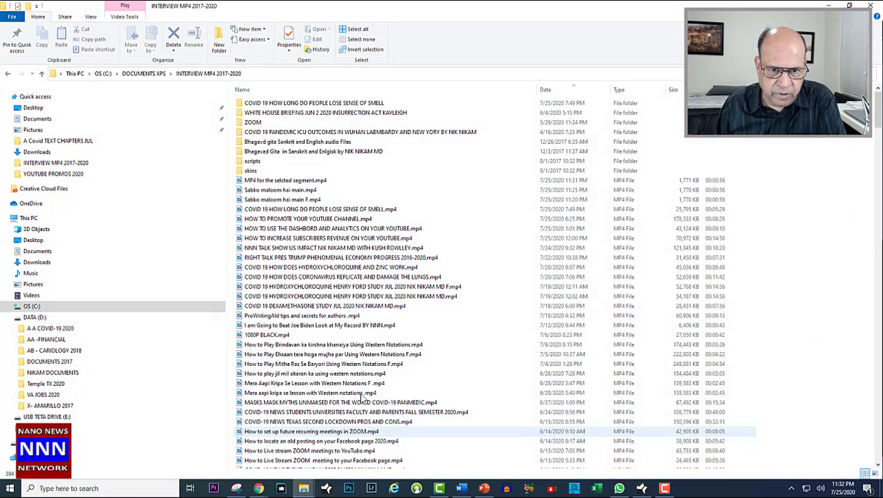
double_click(319, 183)
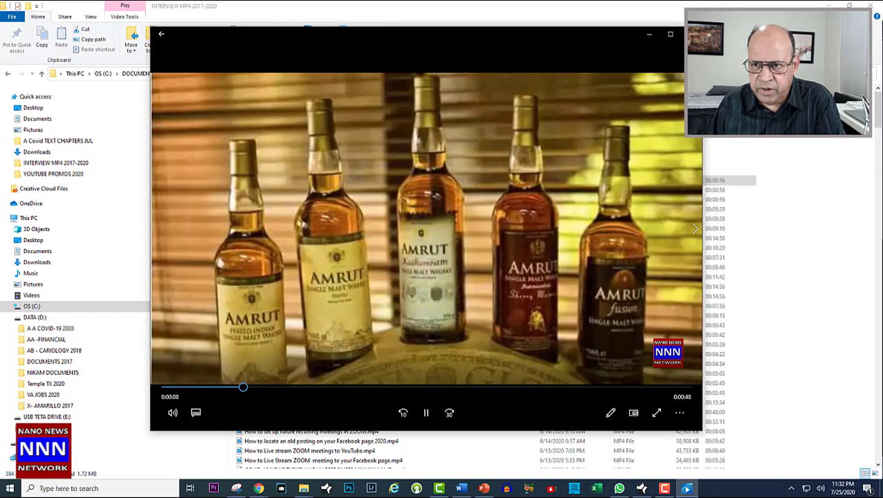
left_click(690, 33)
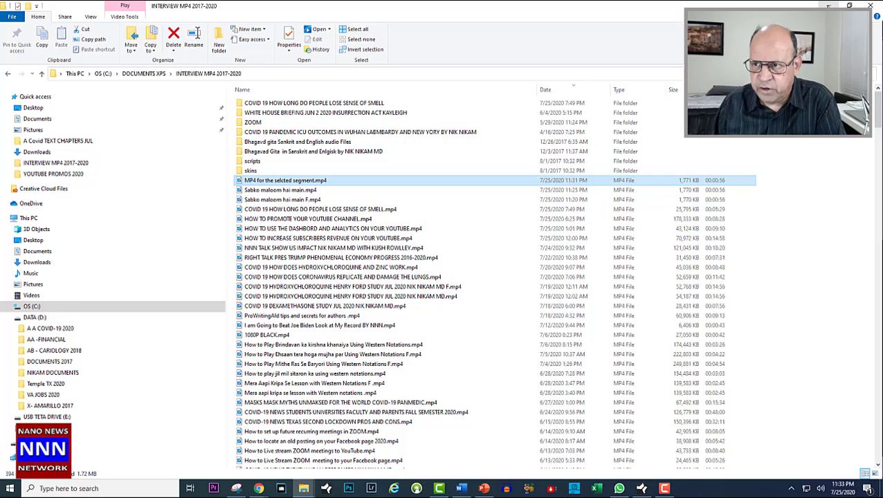
Restore the Camtasia window from the taskbar and open its Share menu
key("super+d")
left_click(440, 489)
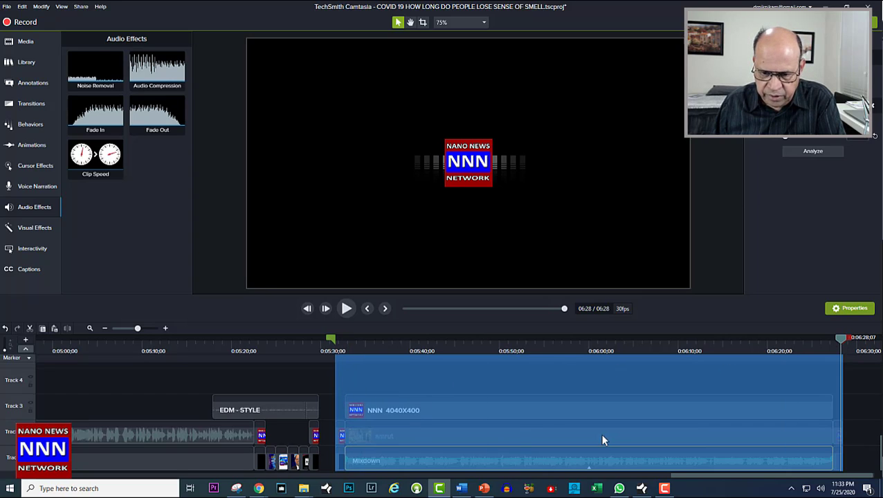
left_click(80, 7)
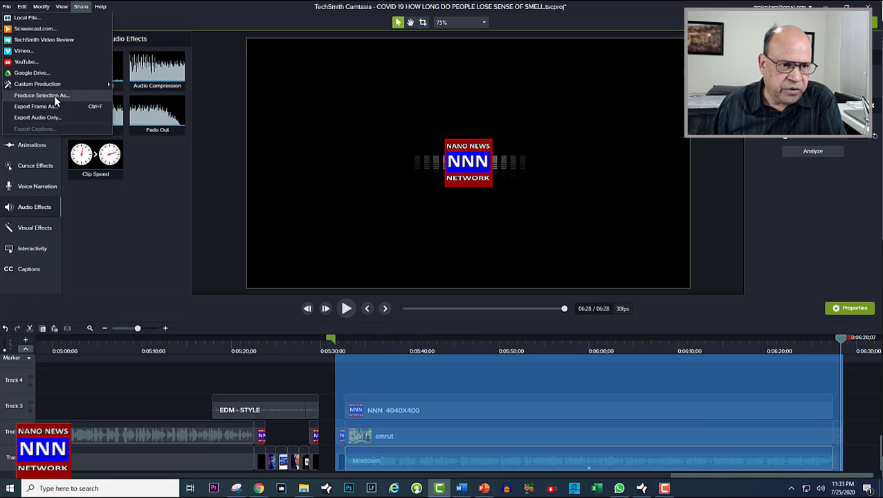